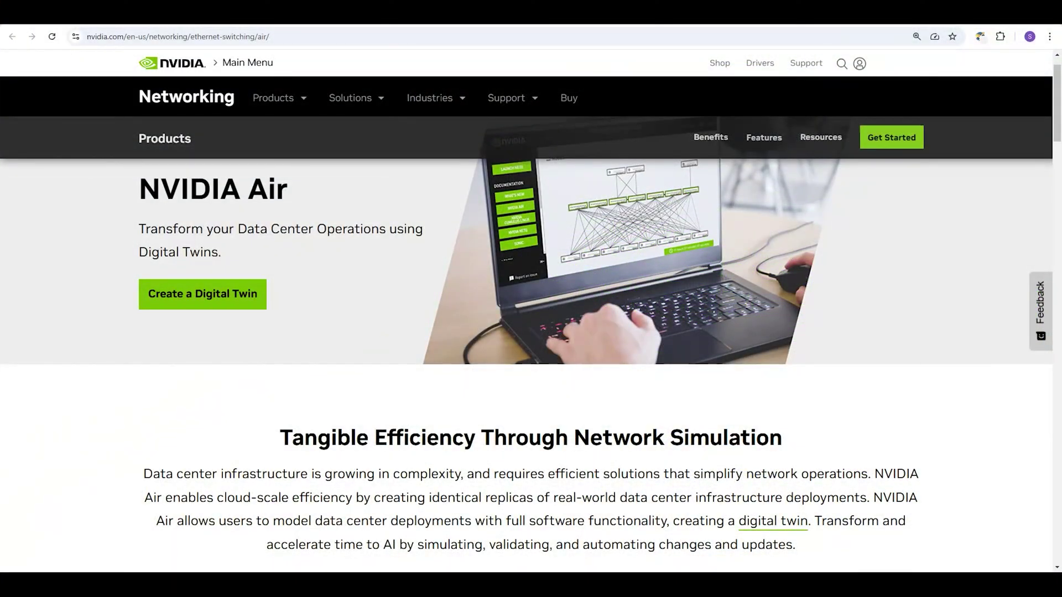
# Scroll down through the NVIDIA Air product page to read it
pyautogui.scroll(-10, 531, 310)
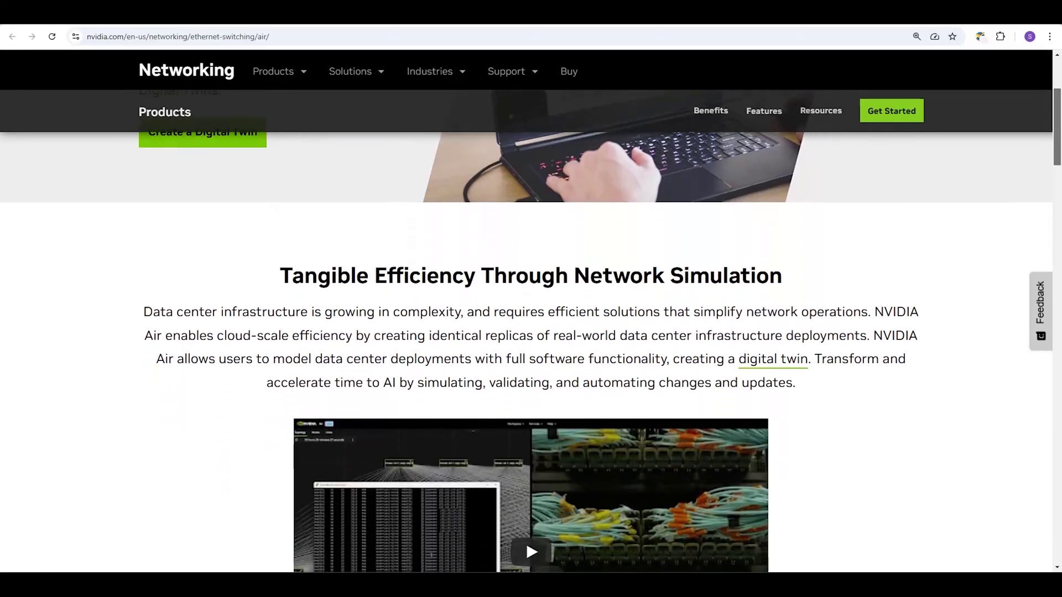
pyautogui.scroll(-1, 531, 310)
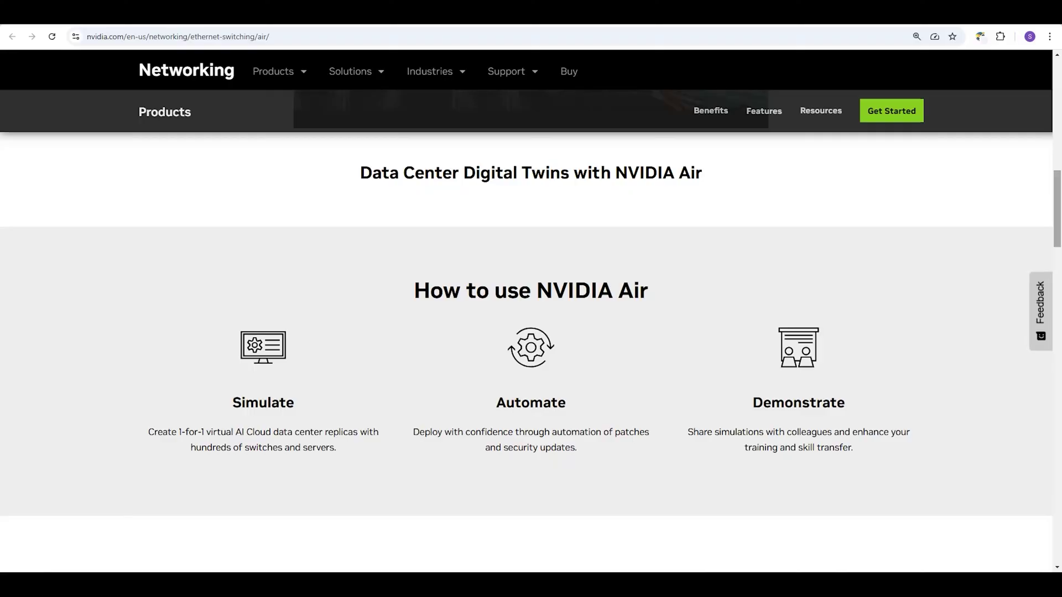
pyautogui.scroll(-5, 531, 309)
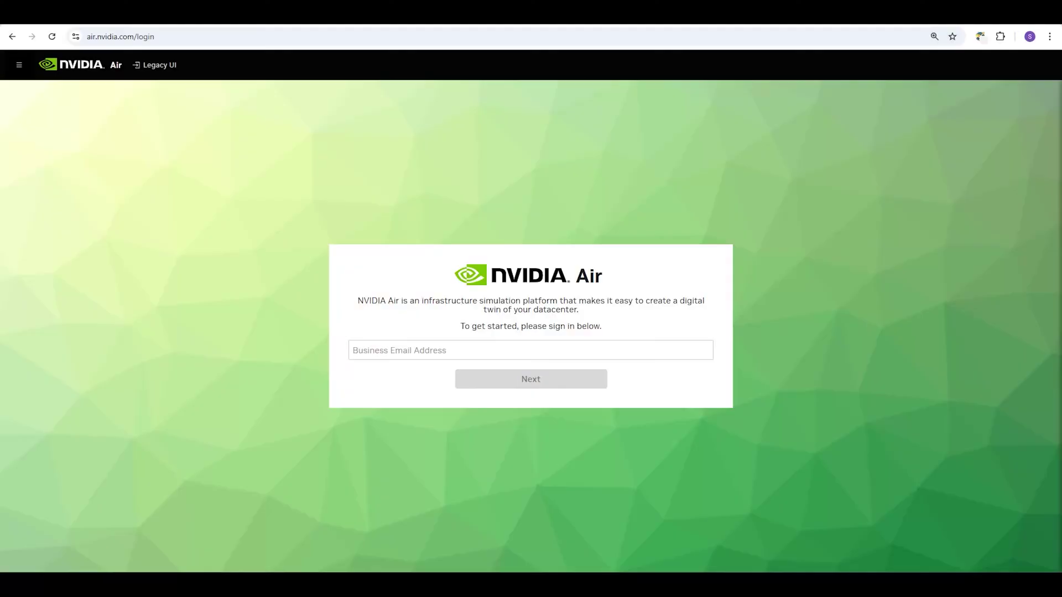
# Paste the business e-mail address into the sign-in field and submit to sign in
pyautogui.click(353, 351)
pyautogui.hotkey('ctrl', 'v')
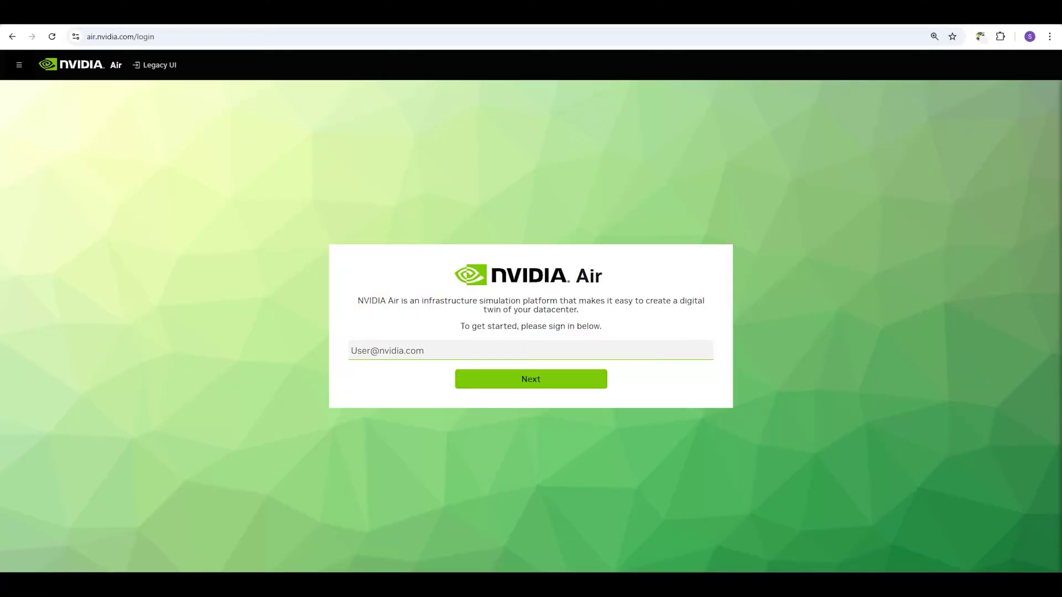
pyautogui.press('Return')
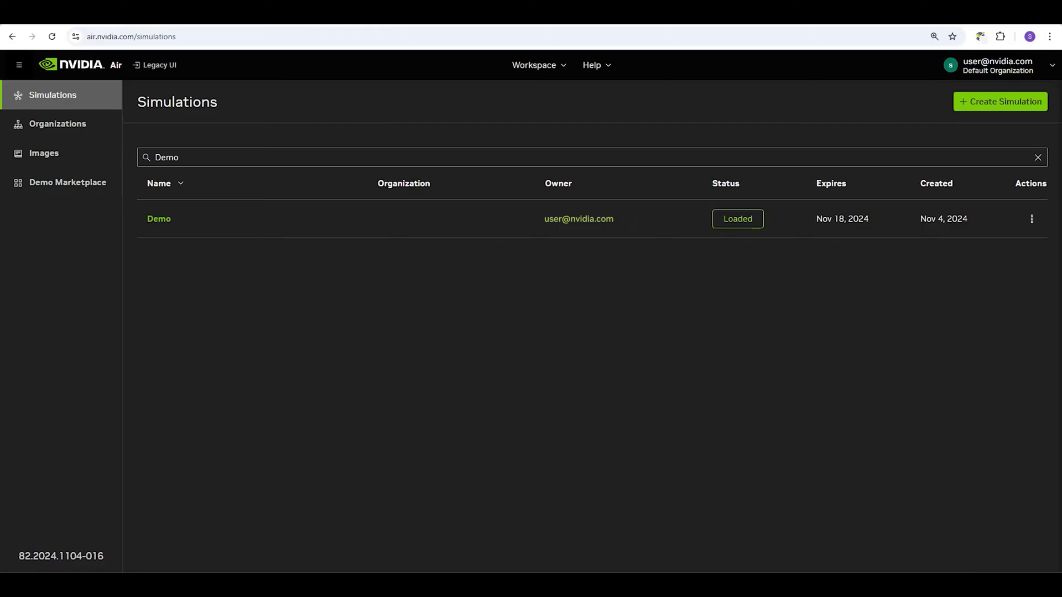
# Launch the 02 SONiC BGP EVPN VXLAN demo from the Demo Marketplace
pyautogui.click(66, 182)
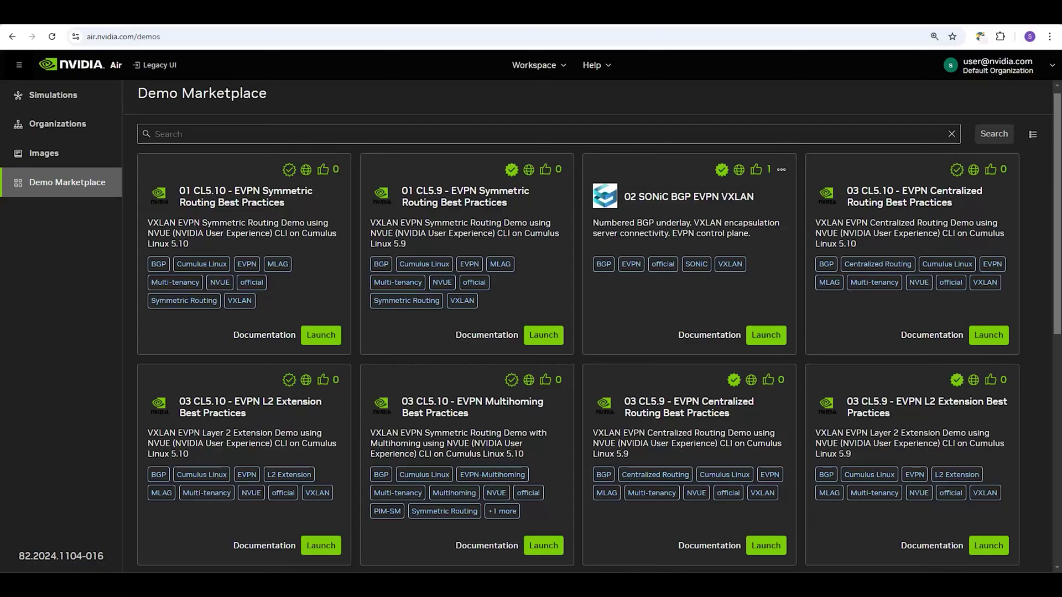
pyautogui.click(766, 335)
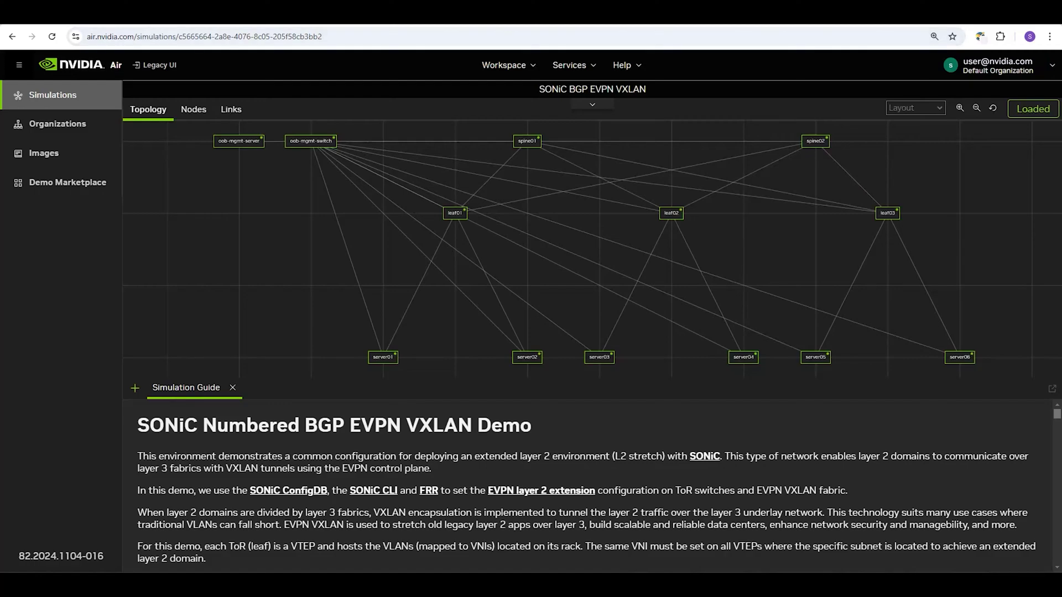
# Go back to the Demo Marketplace and open the SONiC demo's documentation
pyautogui.hotkey('alt', 'Left')
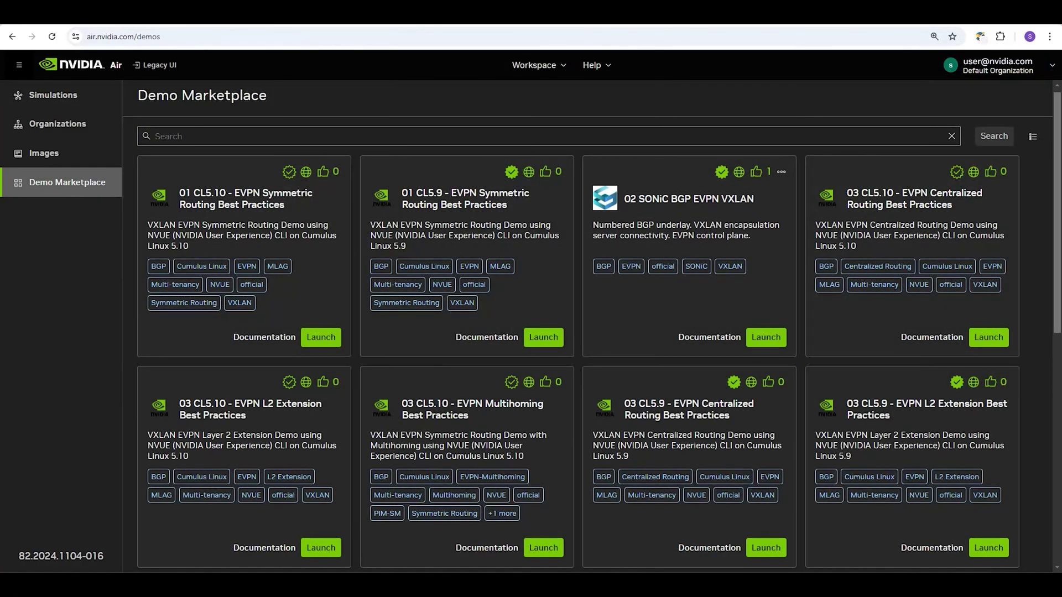
pyautogui.click(722, 338)
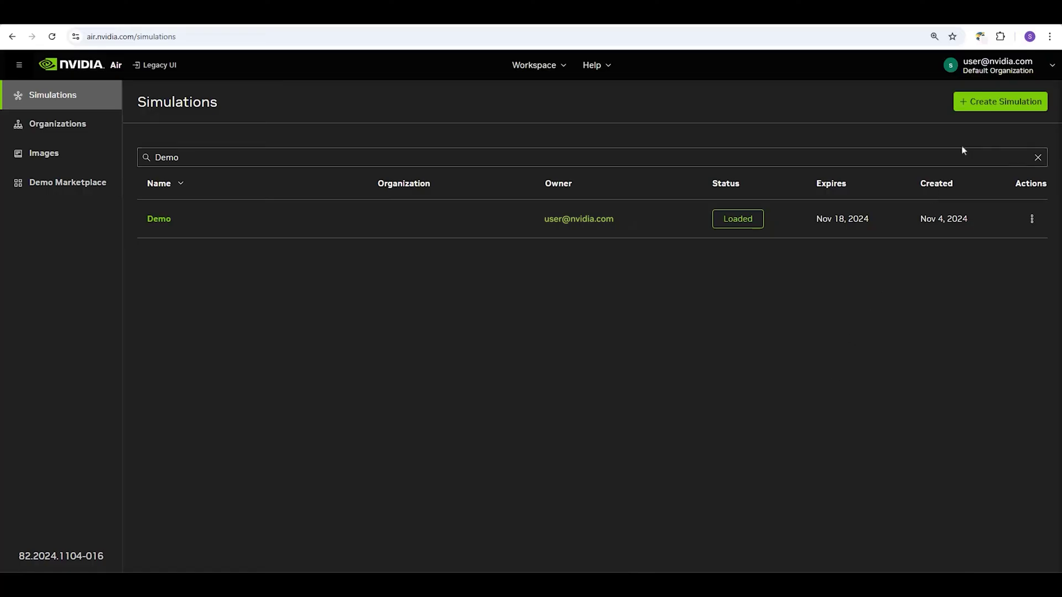
# Create a Blank Canvas simulation named 'Test'
pyautogui.click(981, 111)
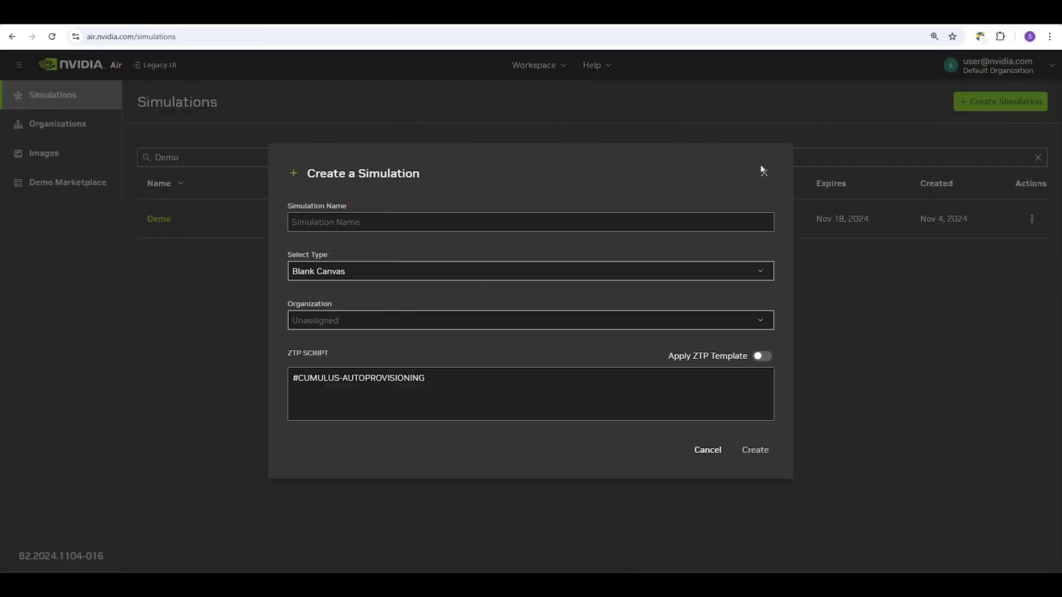
pyautogui.click(530, 221)
pyautogui.write('Test')
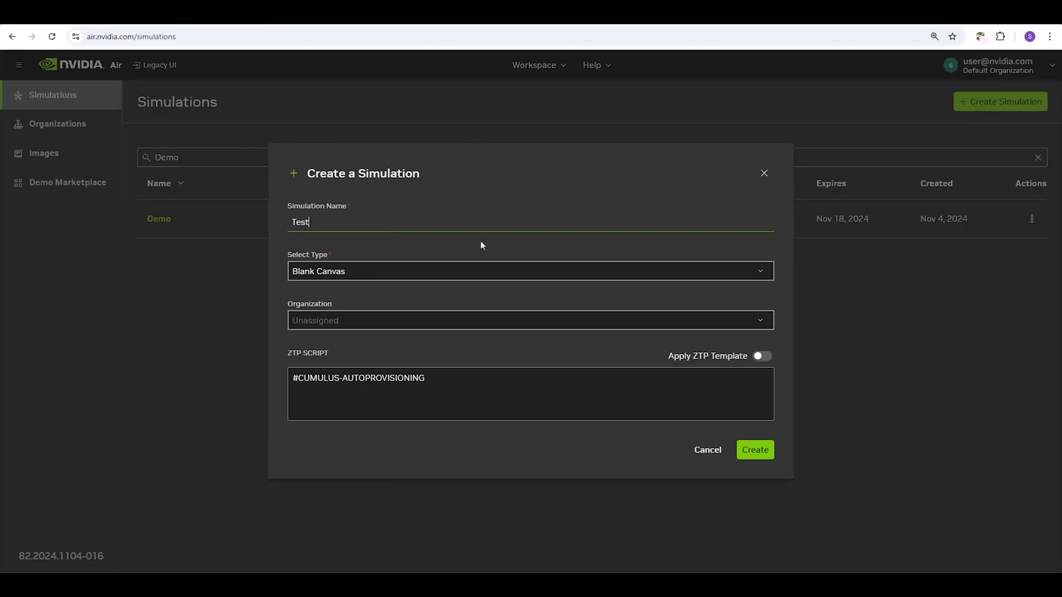
pyautogui.click(482, 243)
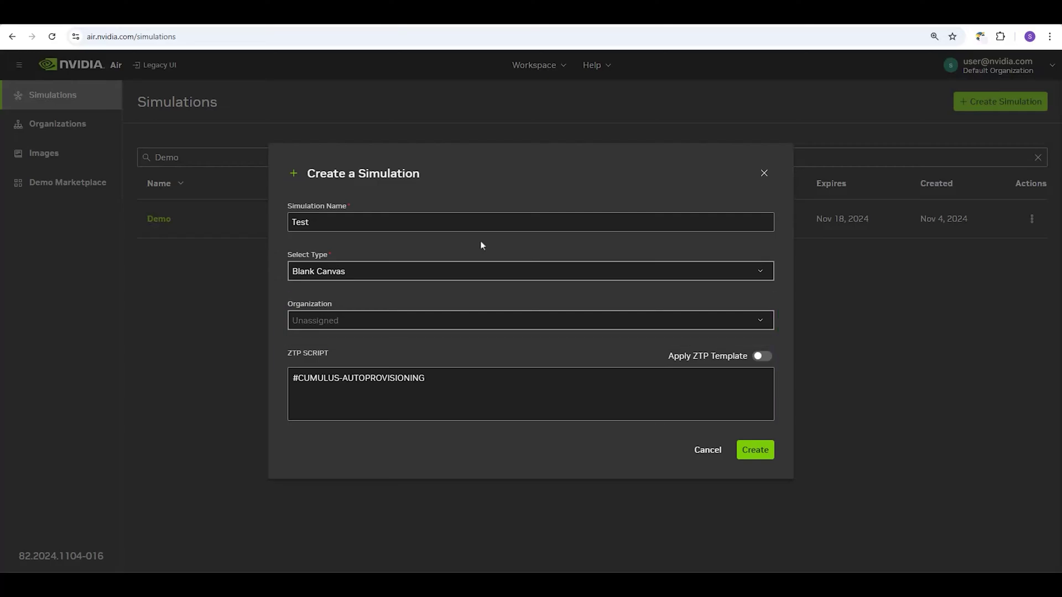
pyautogui.click(762, 455)
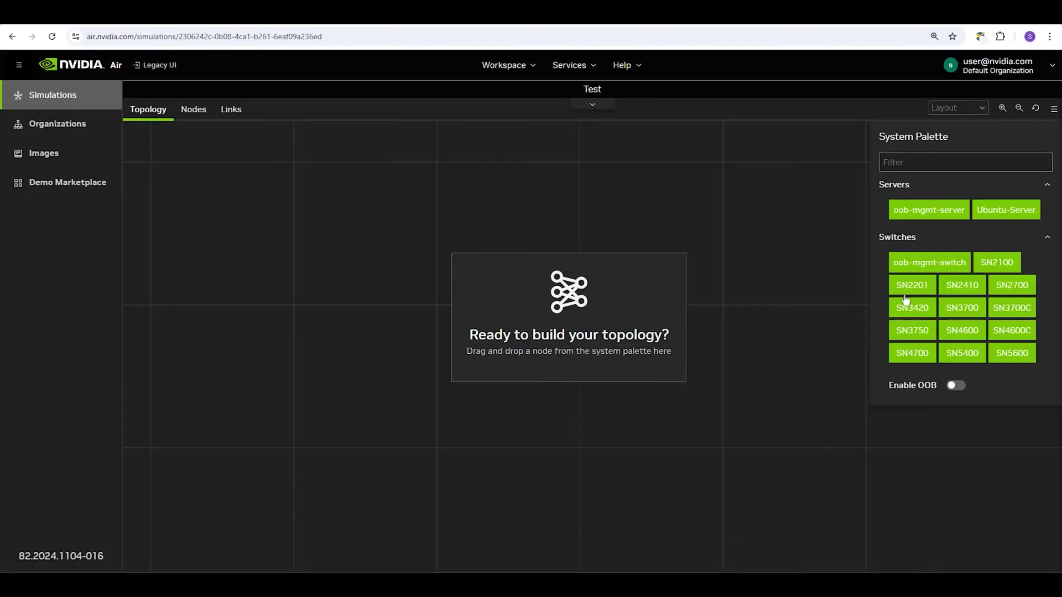
# Place an SN2201 switch and an SN3700C switch on the canvas, centering SN3700C-1
pyautogui.moveTo(912, 285); pyautogui.dragTo(277, 308)
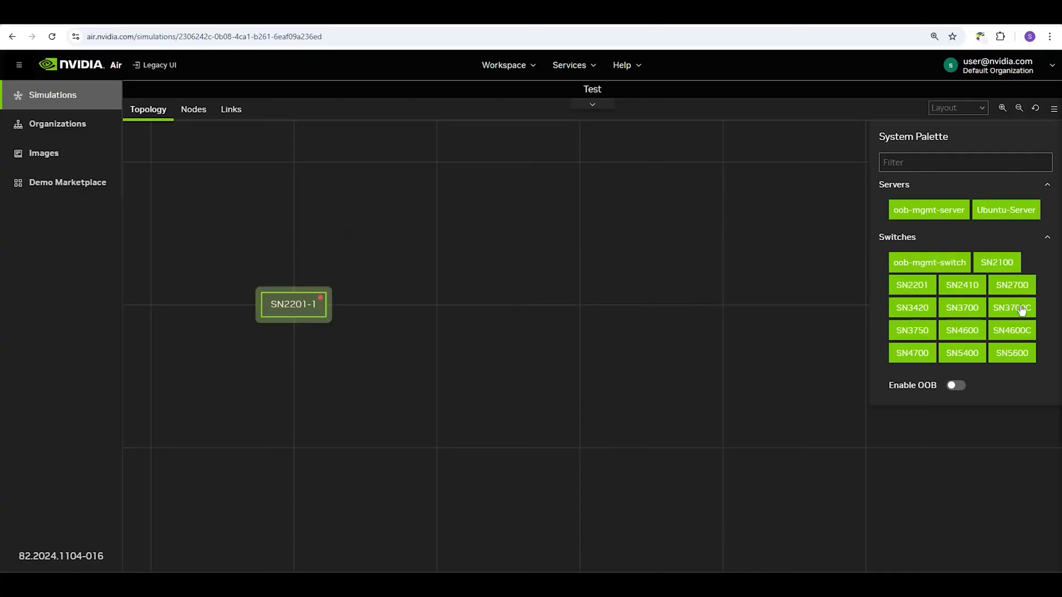
pyautogui.moveTo(1021, 309); pyautogui.dragTo(709, 243)
pyautogui.moveTo(612, 274); pyautogui.dragTo(598, 301)
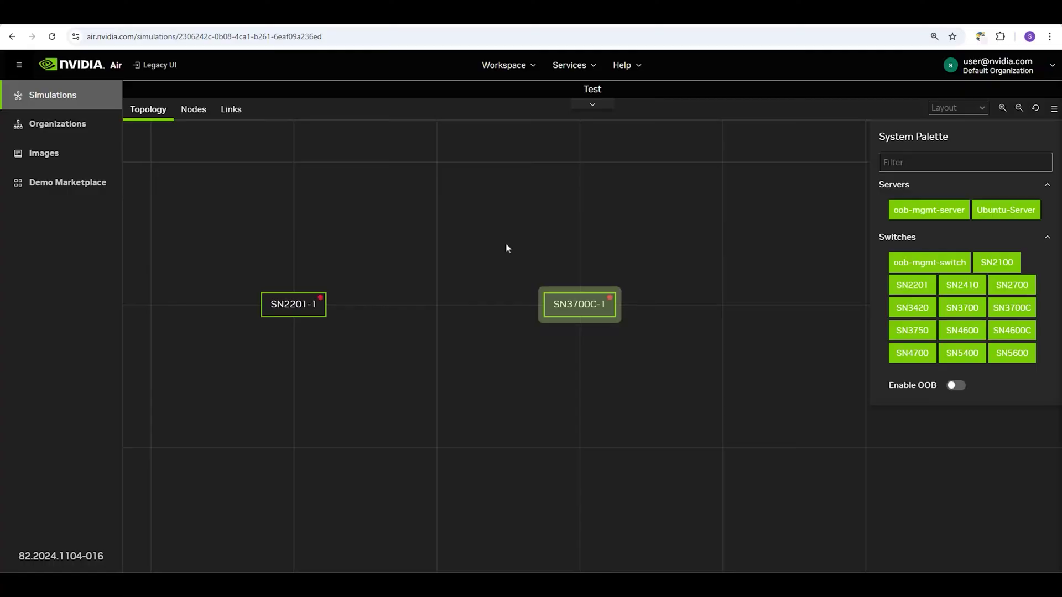
# Rename switch SN2201-1 to 'hostname' and set its OS to sonic-vs-202305
pyautogui.click(300, 309)
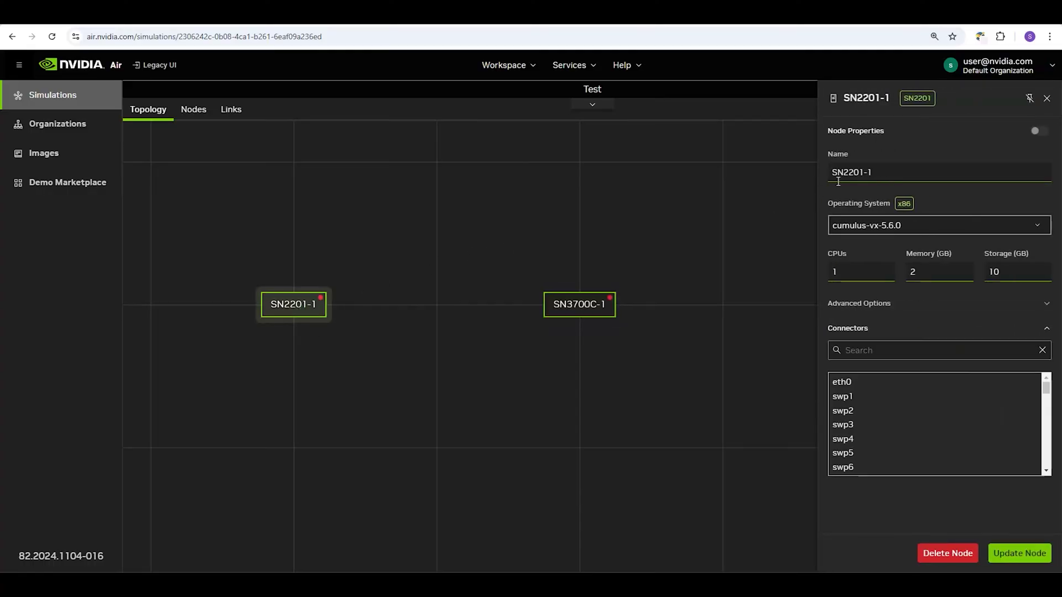
pyautogui.click(889, 168)
pyautogui.hotkey('ctrl', 'a')
pyautogui.write('hostname')
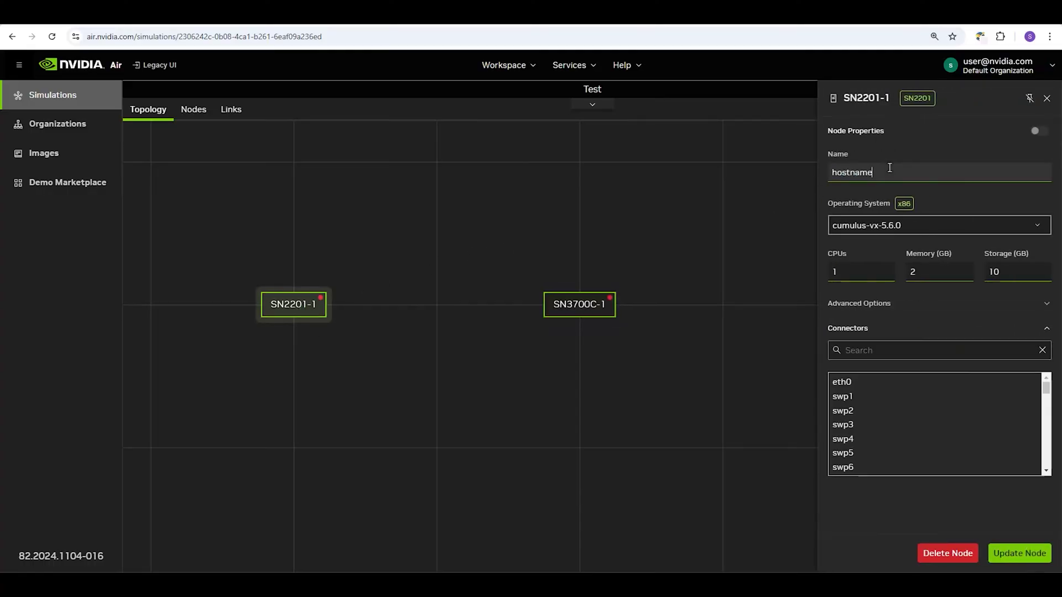
pyautogui.click(1034, 225)
pyautogui.moveTo(1046, 249); pyautogui.dragTo(1050, 384)
pyautogui.click(908, 340)
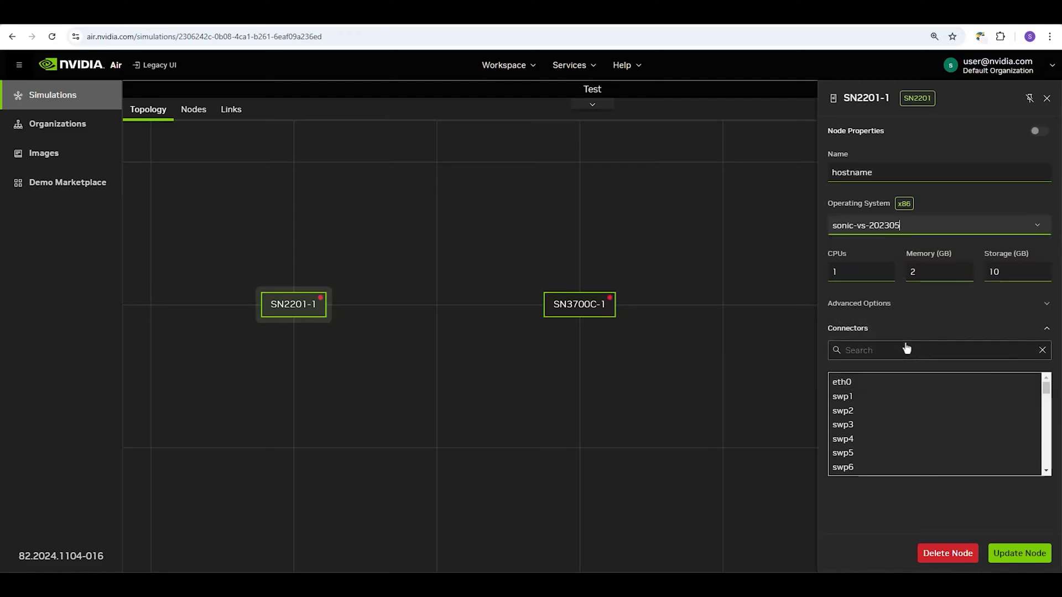
# Give the switch 3 CPUs, 5 GB memory and 12 GB storage, then update the node
pyautogui.click(885, 269)
pyautogui.click(885, 269)
pyautogui.click(966, 269)
pyautogui.click(965, 270)
pyautogui.click(965, 269)
pyautogui.click(1042, 269)
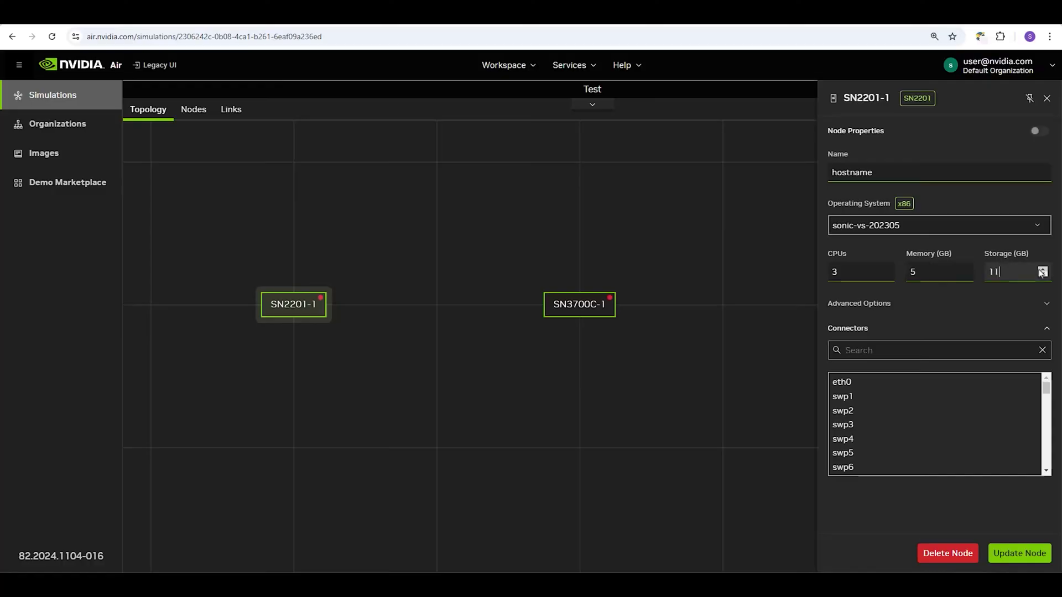
pyautogui.click(1013, 306)
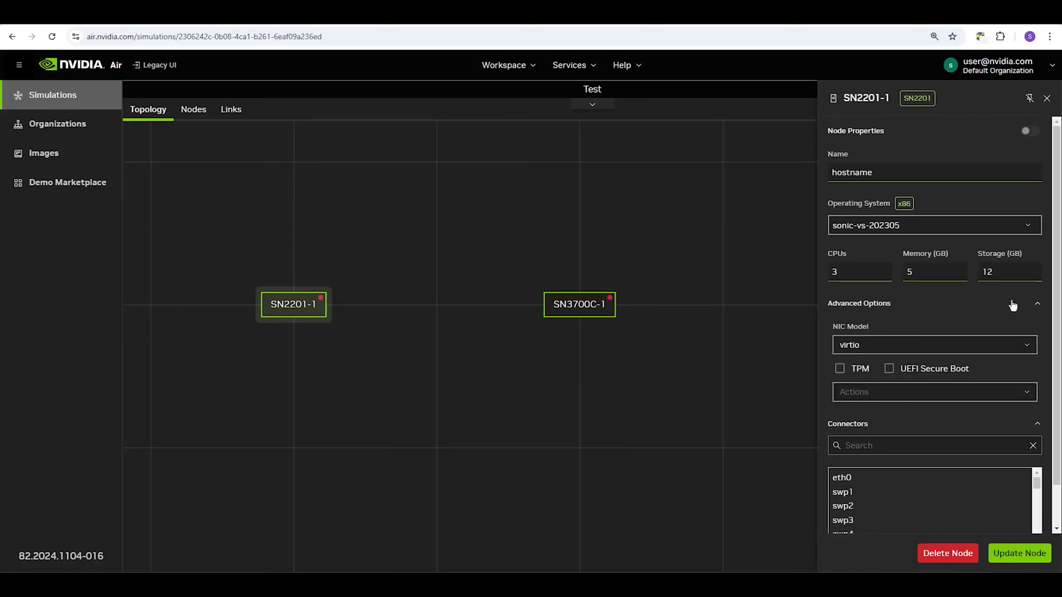
pyautogui.scroll(-1, 1013, 305)
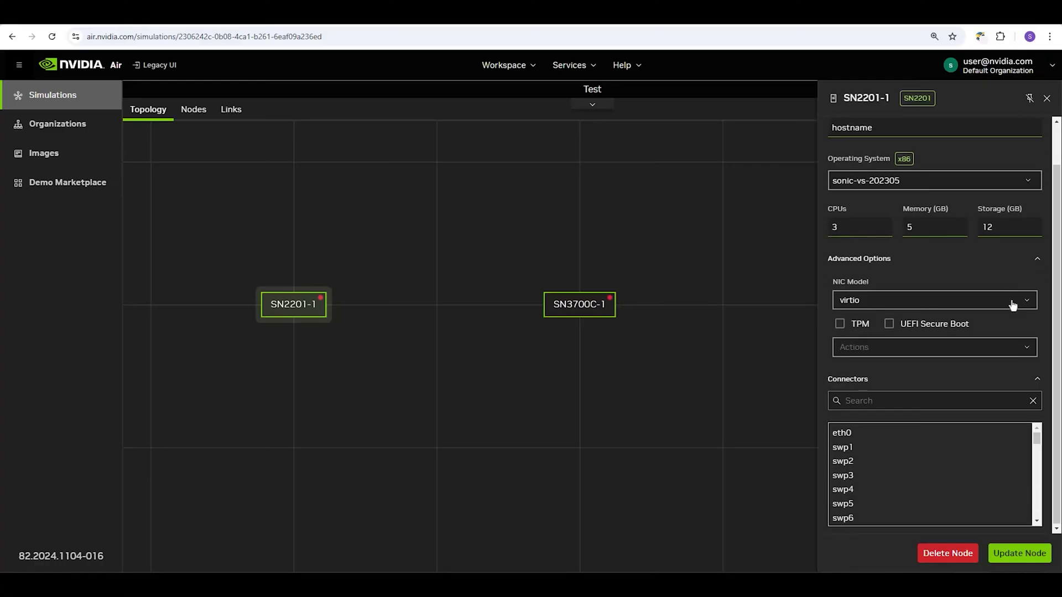
pyautogui.click(1020, 552)
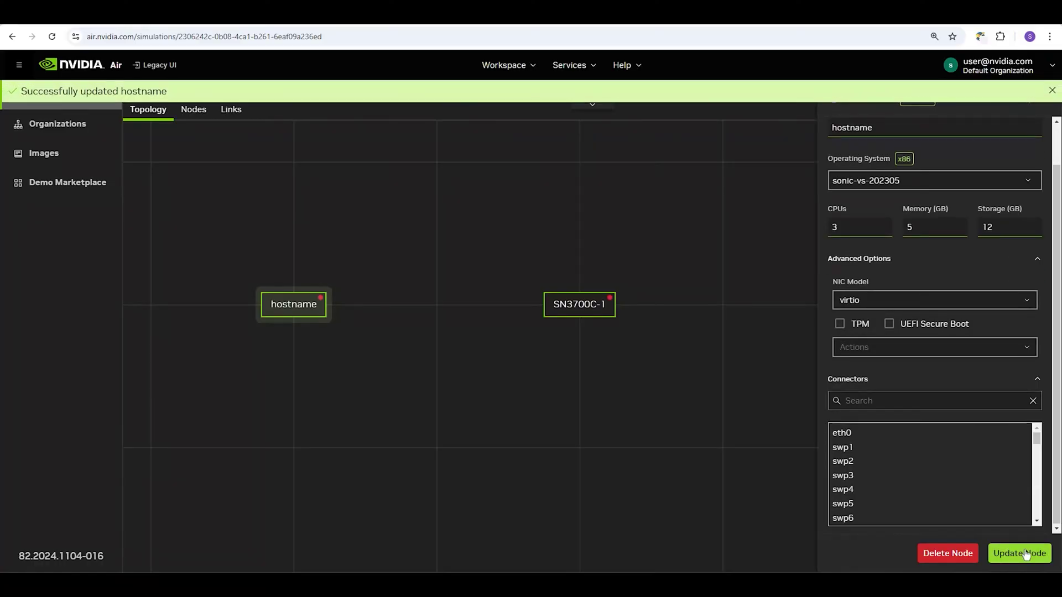
# Connect hostname's swp2 to SN3700C-1's swp4, then reselect hostname to verify the link
pyautogui.click(850, 463)
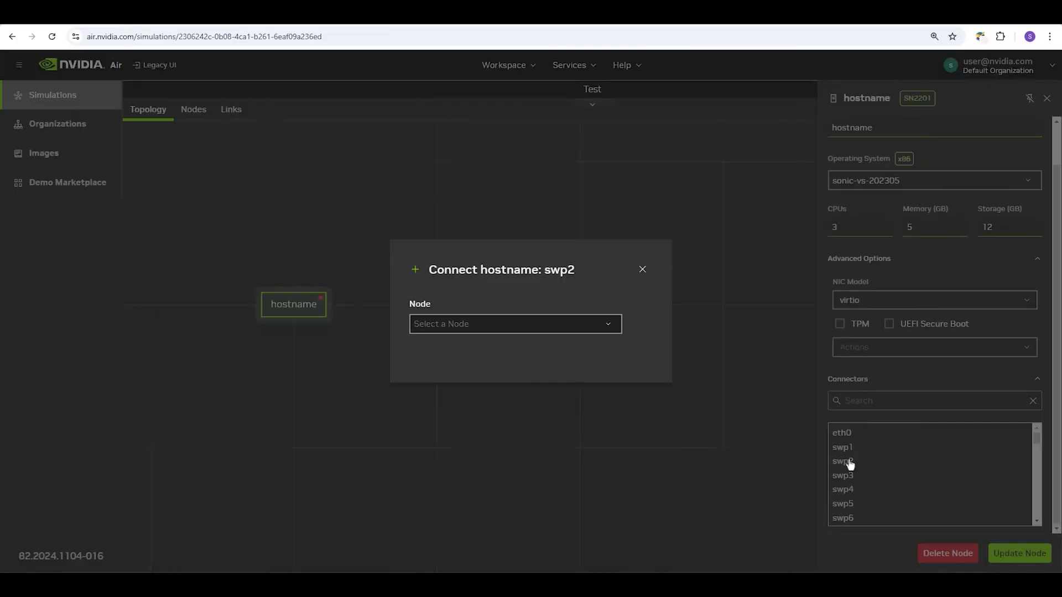
pyautogui.click(611, 328)
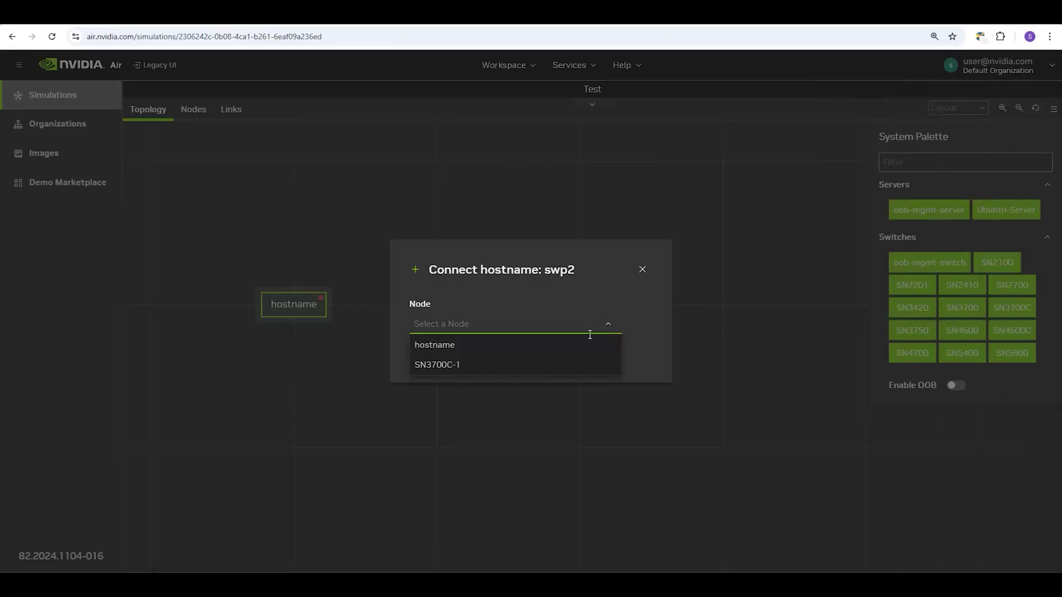
pyautogui.click(533, 371)
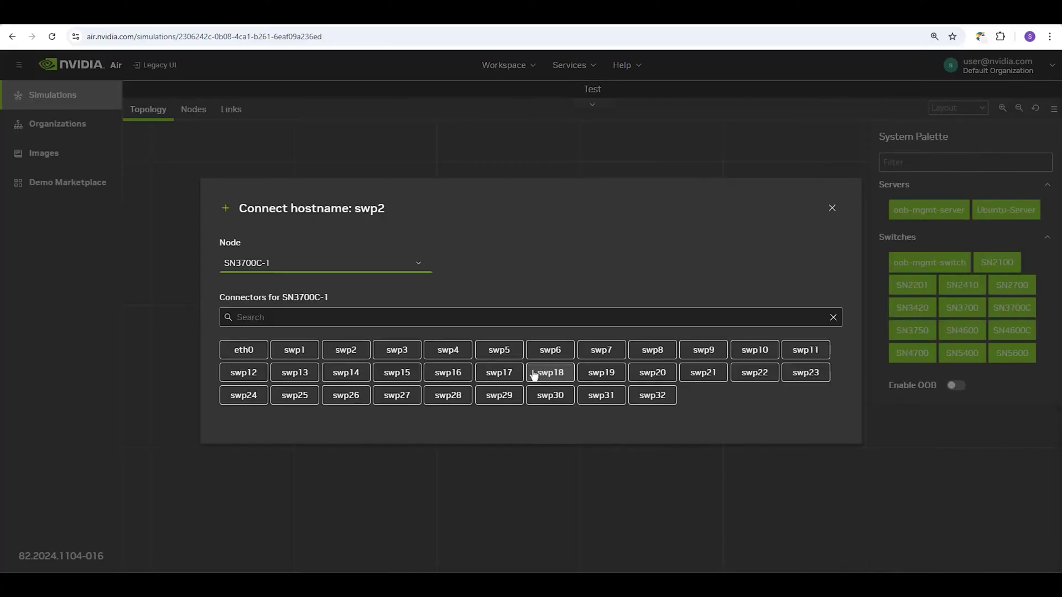
pyautogui.click(453, 351)
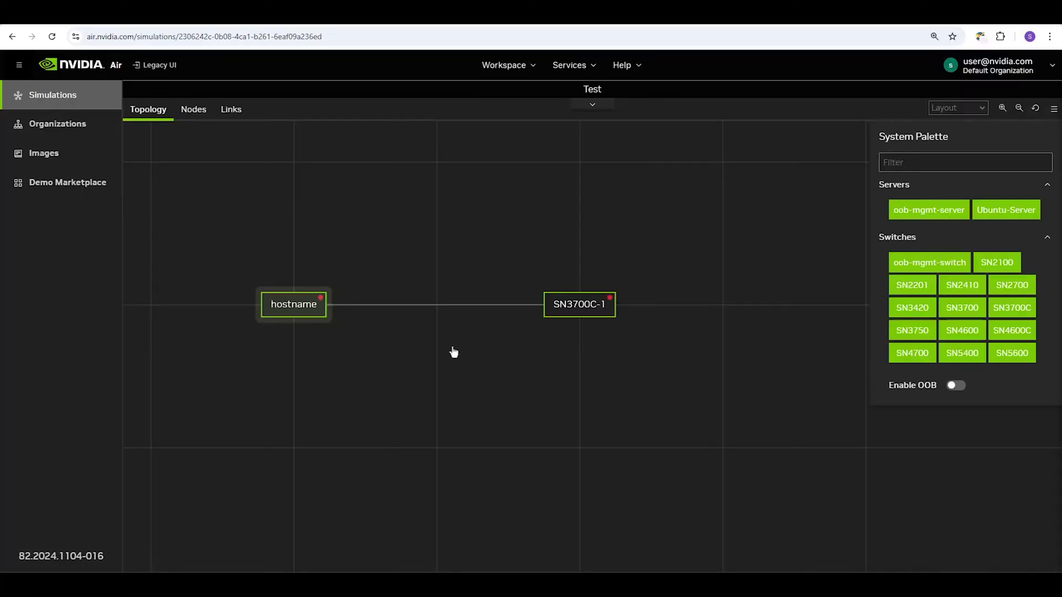
pyautogui.click(304, 304)
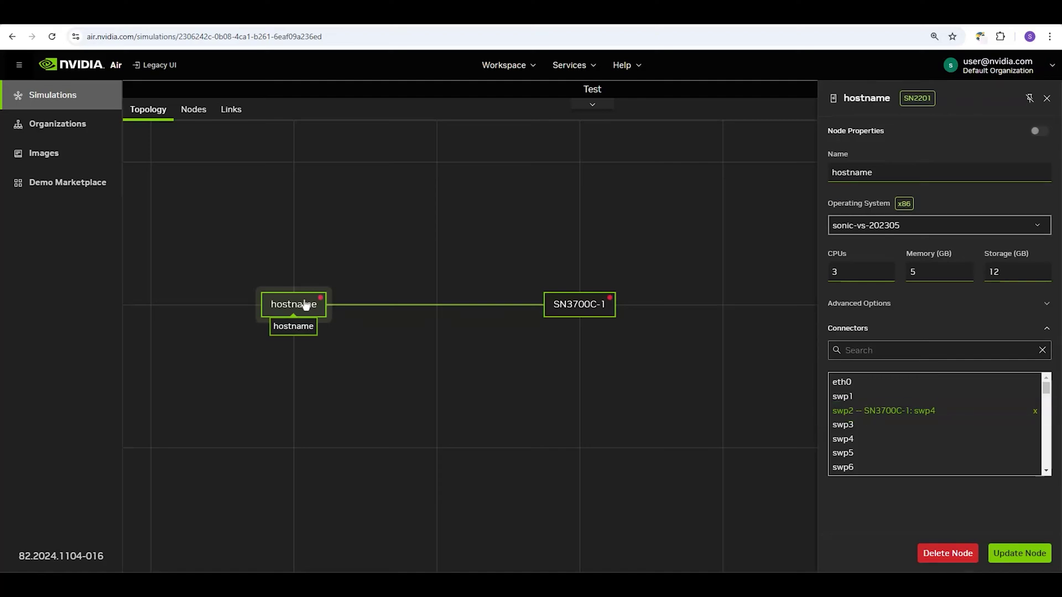
# Close the hostname node's properties and switch on Enable OOB
pyautogui.click(473, 256)
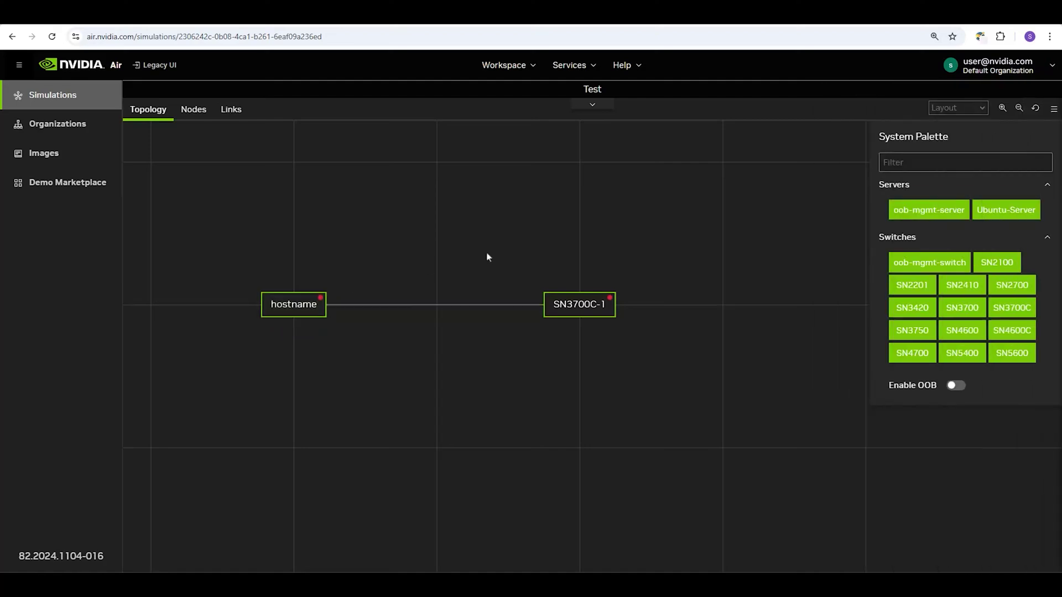
pyautogui.click(955, 387)
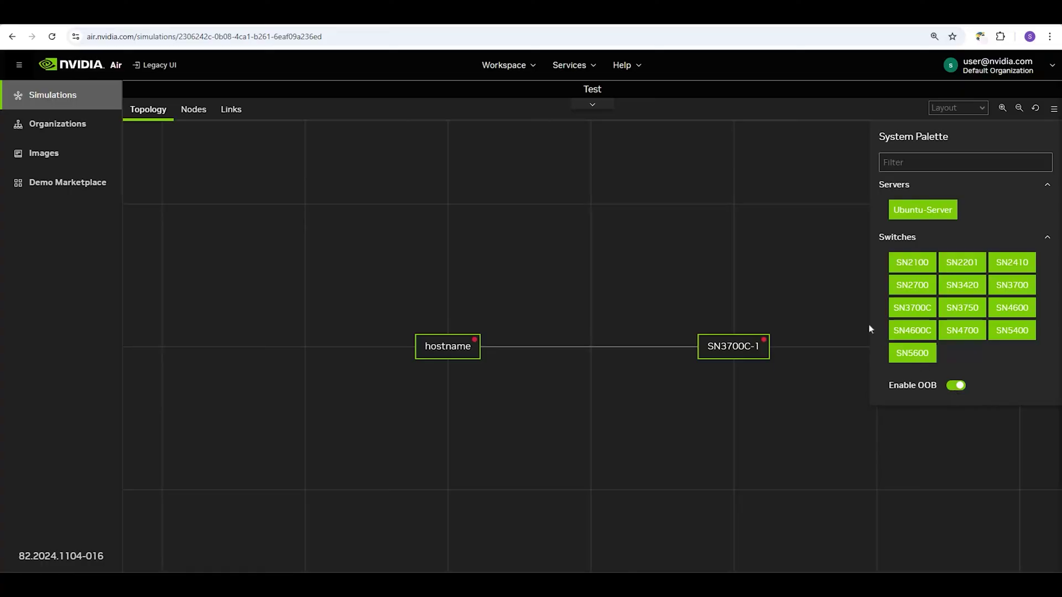
# Start the Test simulation from the Workspace menu
pyautogui.click(526, 65)
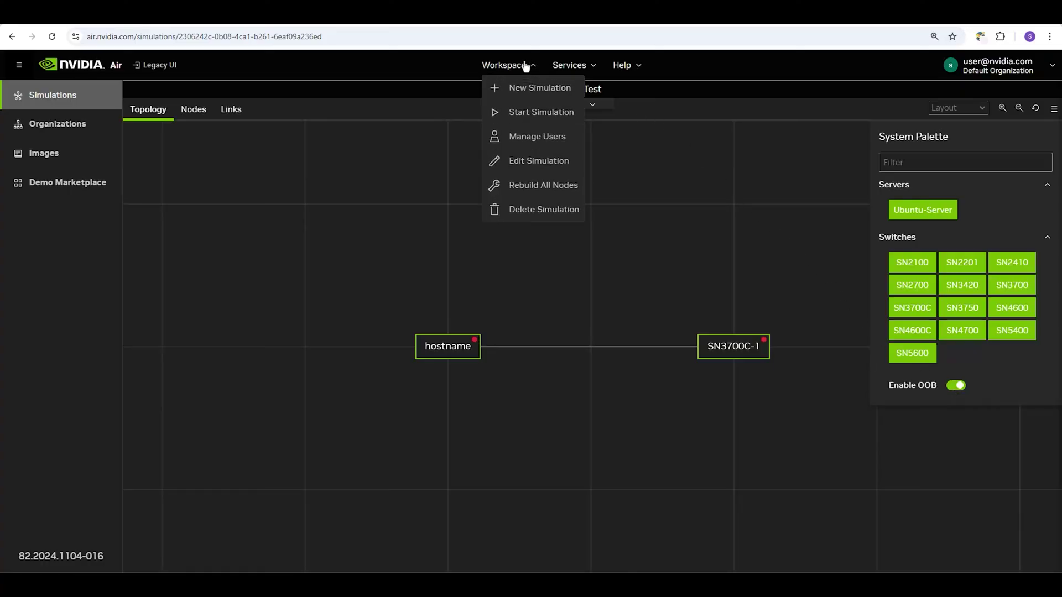
pyautogui.click(532, 114)
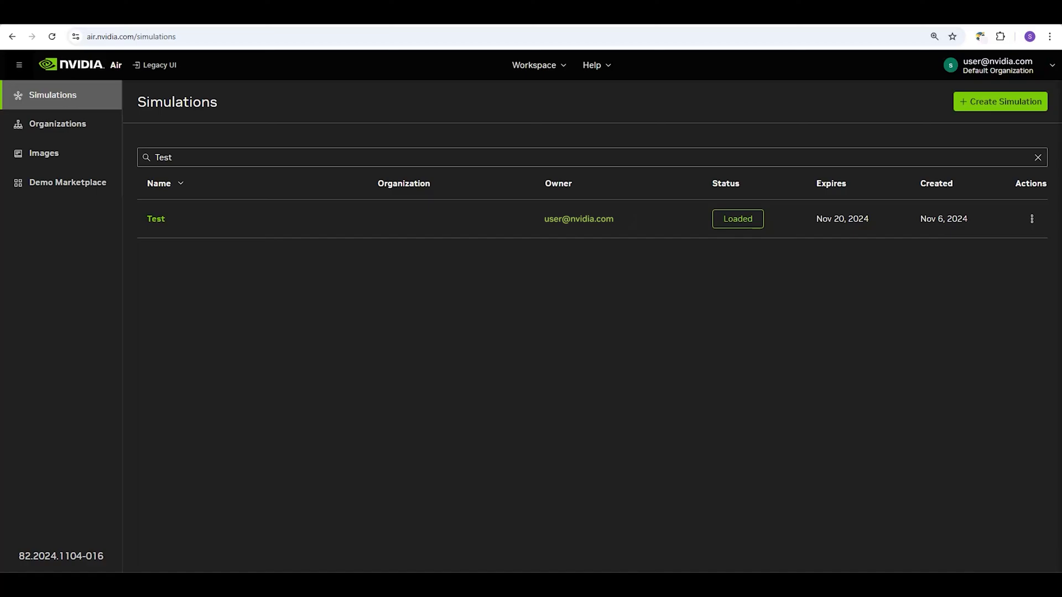
# Open the Test simulation, review its Nodes and Links tables, then return to the topology diagram
pyautogui.click(164, 223)
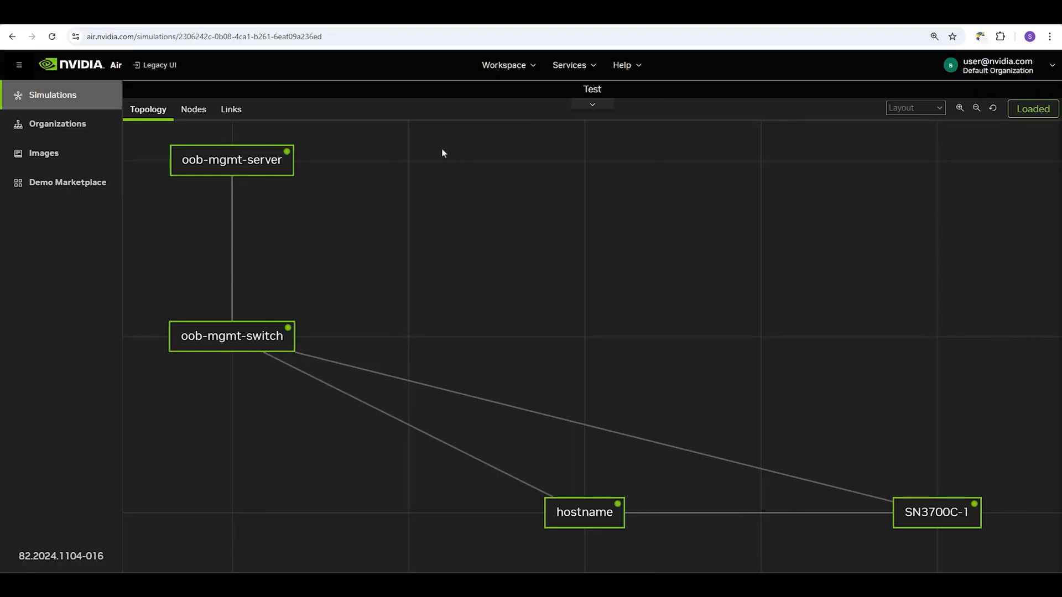
pyautogui.click(195, 110)
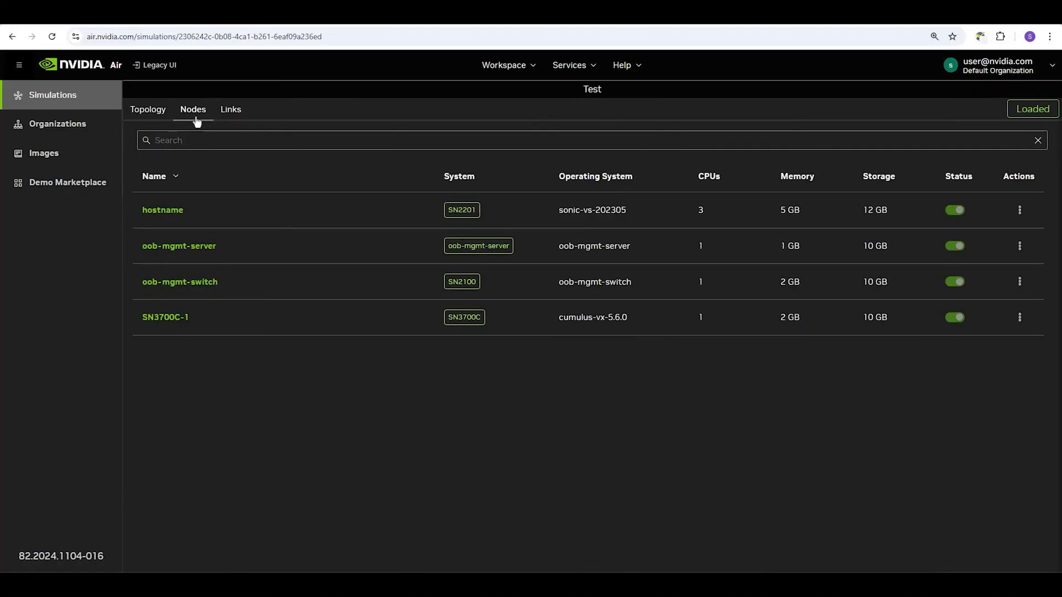
pyautogui.click(230, 122)
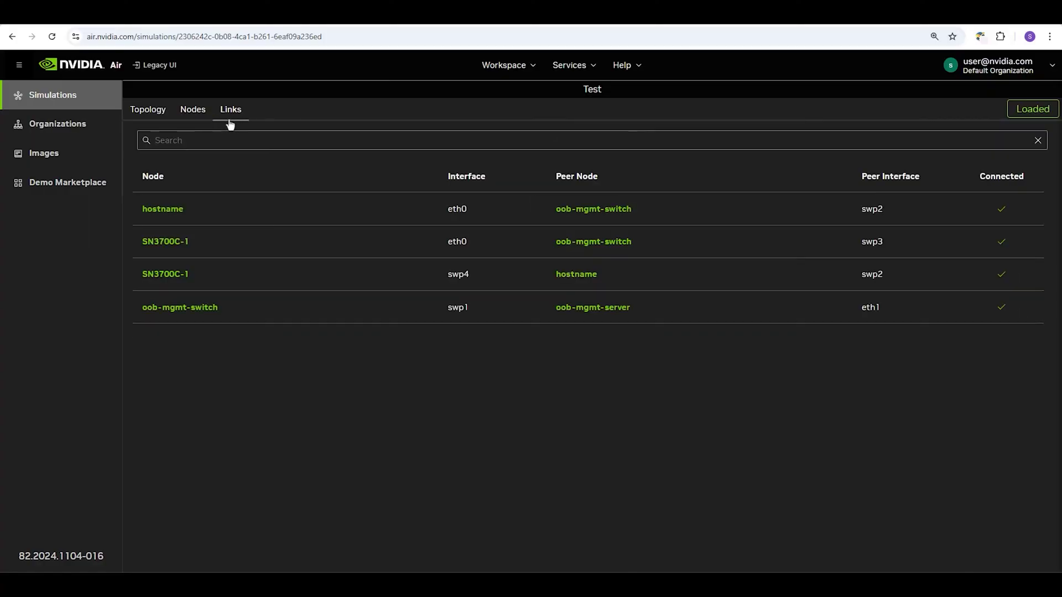
pyautogui.click(150, 123)
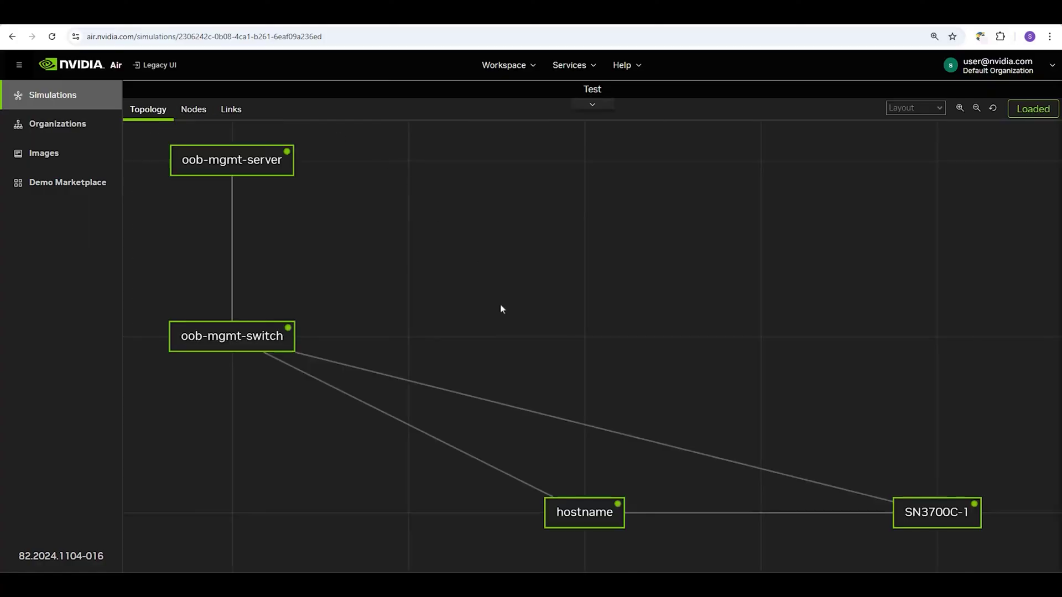
# Open the hostname node's console, check its default login credentials, and pop it out into its own window
pyautogui.doubleClick(592, 513)
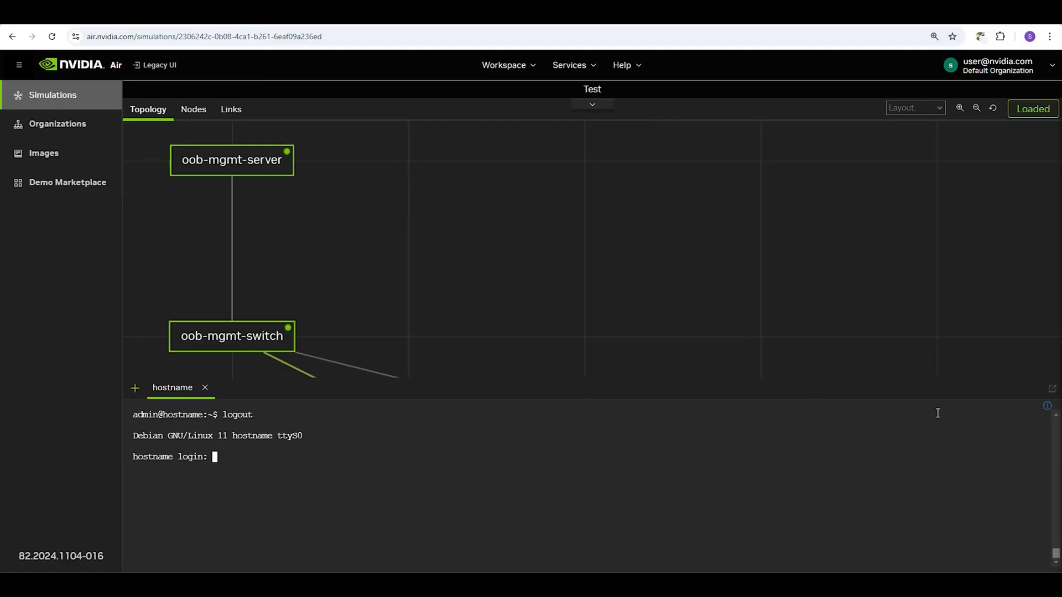
pyautogui.click(1047, 407)
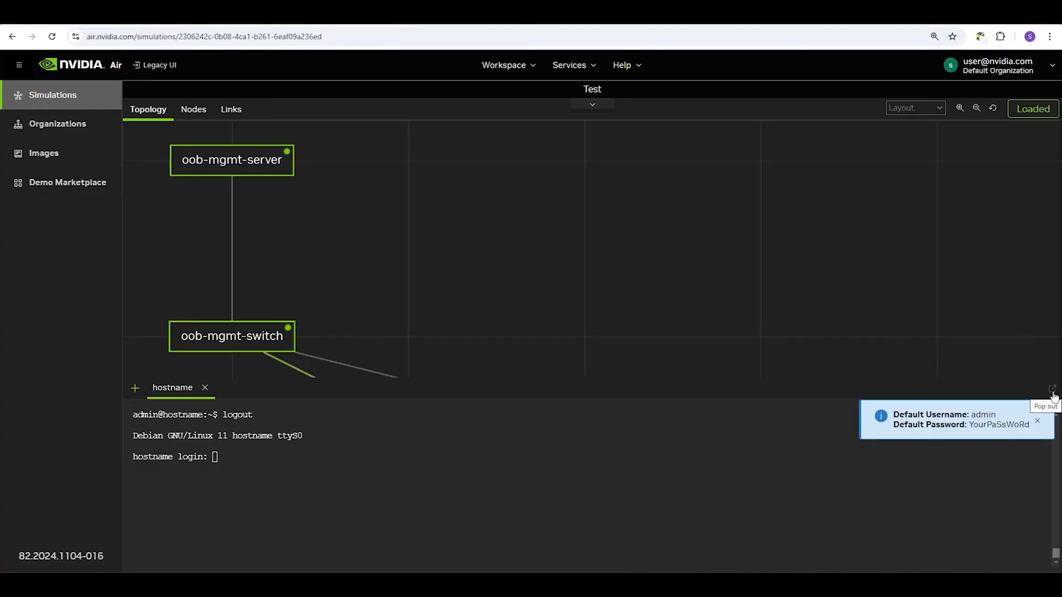
pyautogui.click(1052, 390)
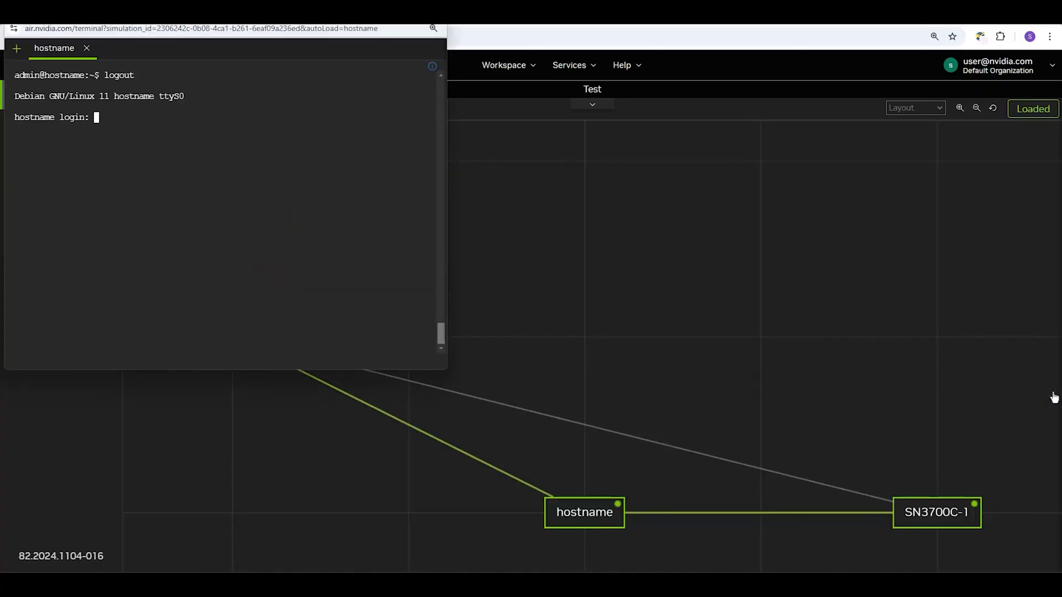
# Back in the main window, inspect the hostname node's available actions under Advanced Options
pyautogui.click(1054, 397)
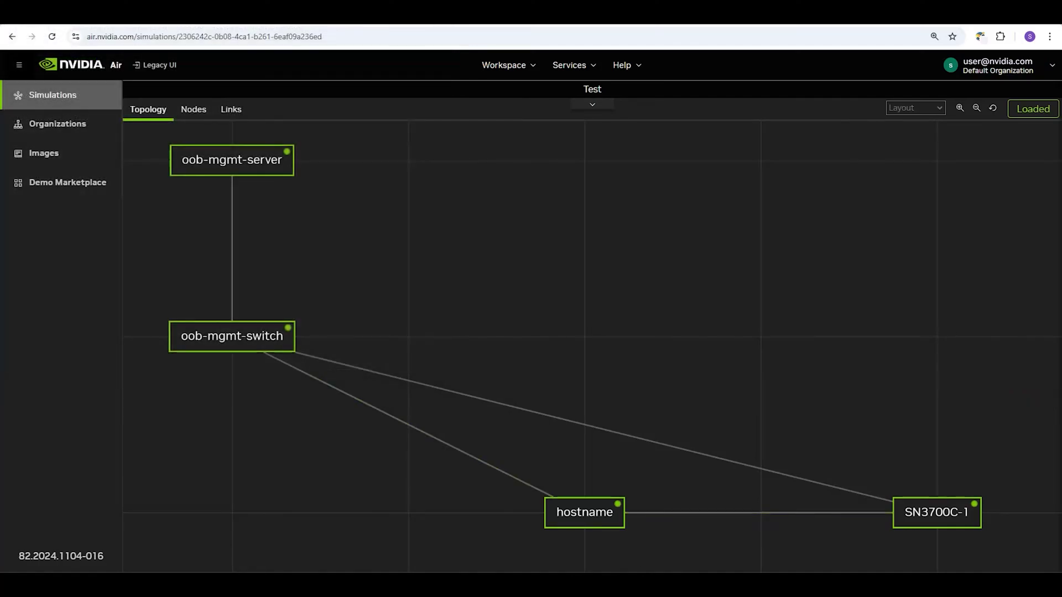
pyautogui.click(589, 520)
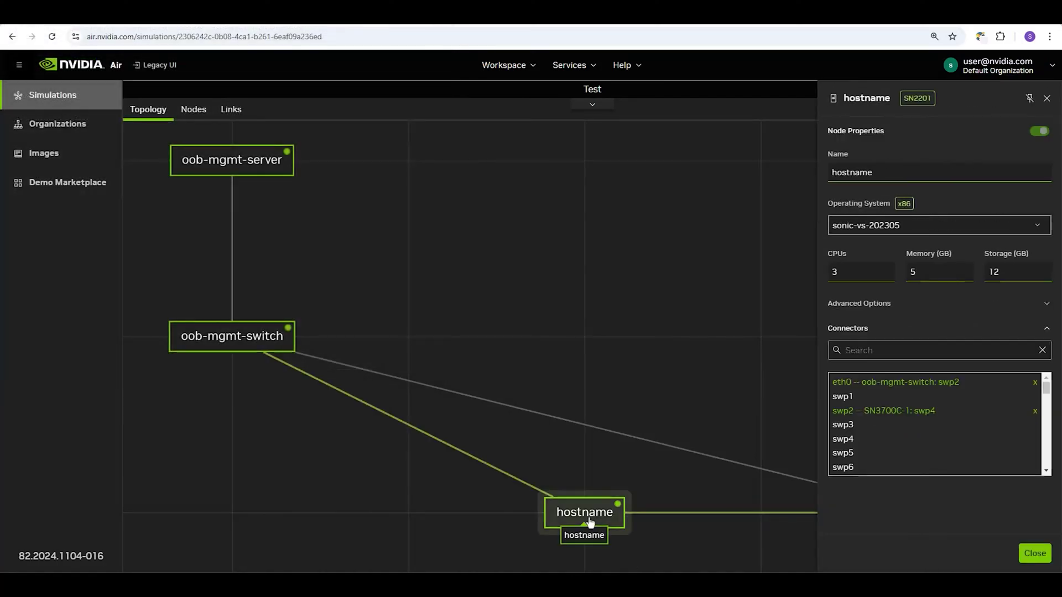
pyautogui.click(892, 310)
pyautogui.click(945, 387)
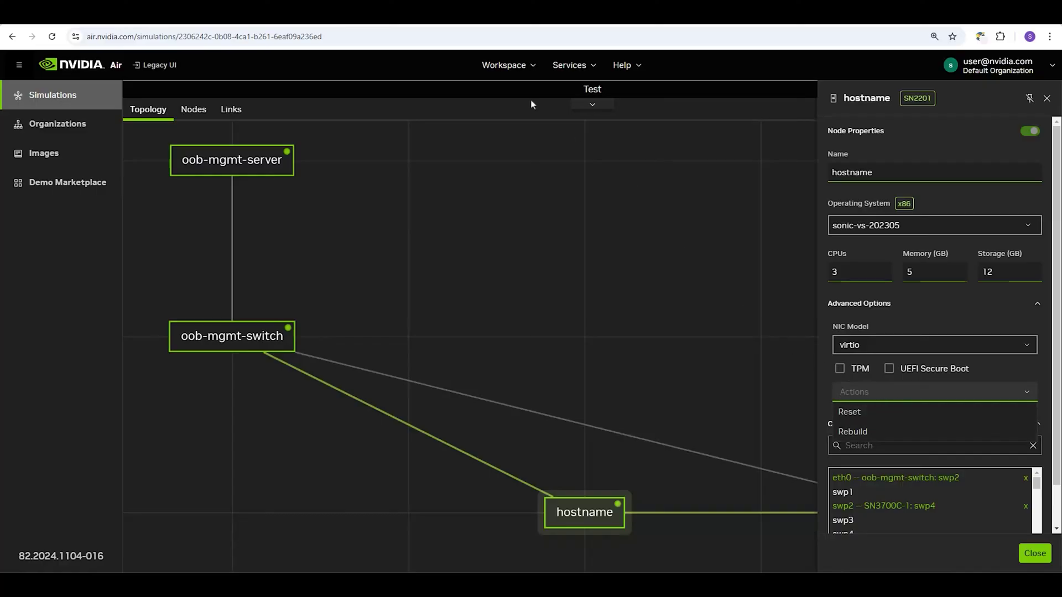
# Rebuild all nodes of the simulation from the Workspace menu
pyautogui.click(500, 71)
pyautogui.click(501, 69)
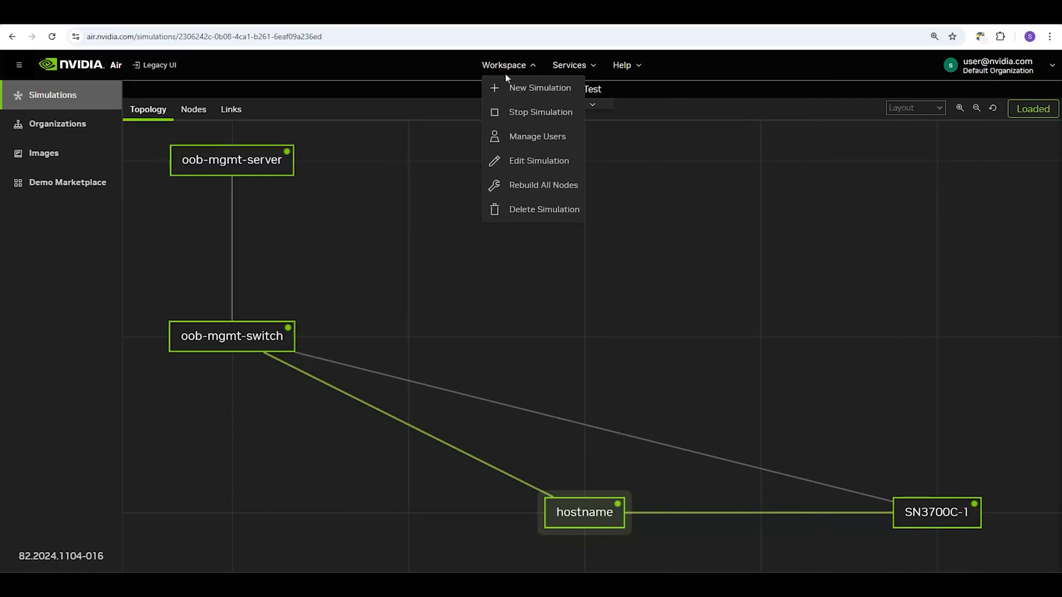
pyautogui.click(574, 193)
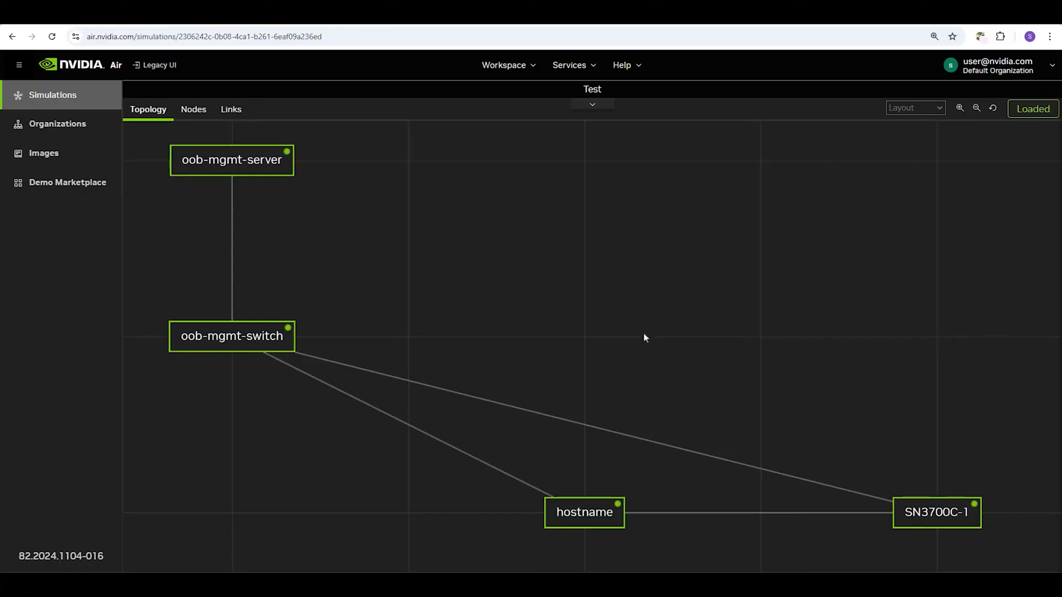
# Through Workspace > Manage Users, add a collaborator's business e-mail address with Read Only access
pyautogui.click(501, 71)
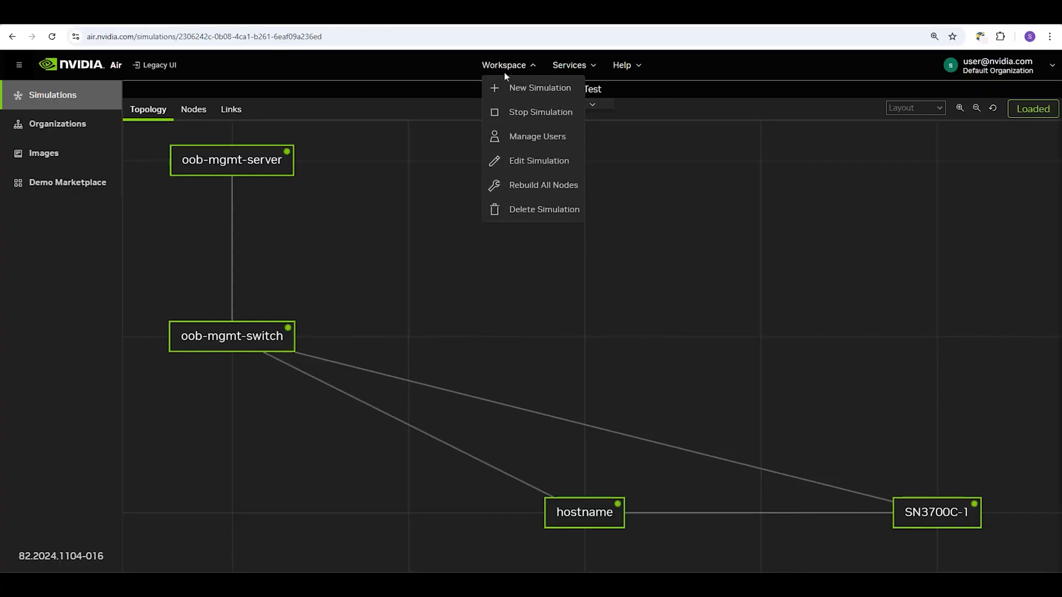
pyautogui.click(574, 142)
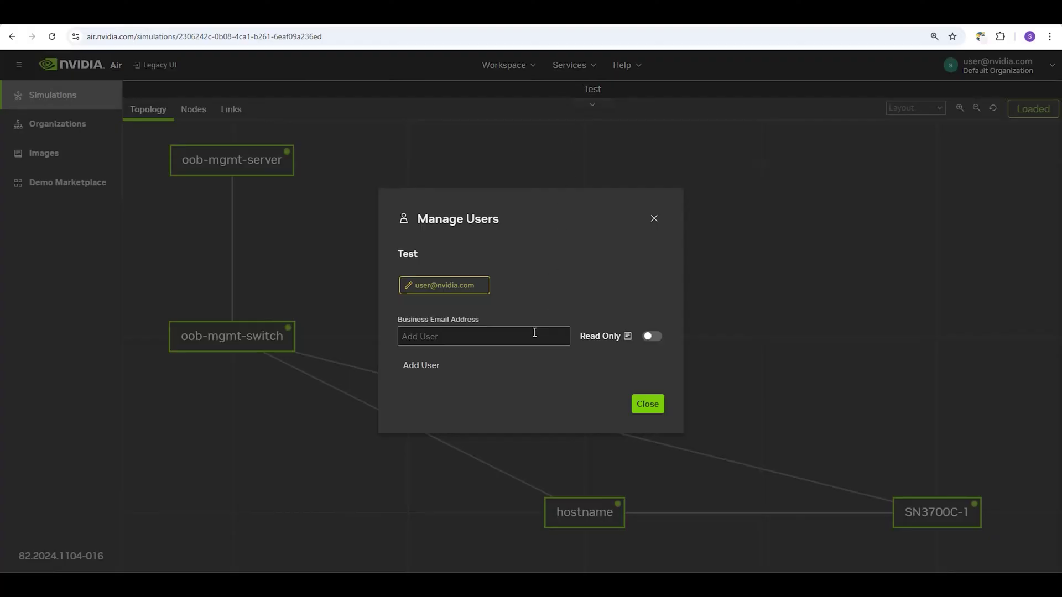
pyautogui.click(534, 335)
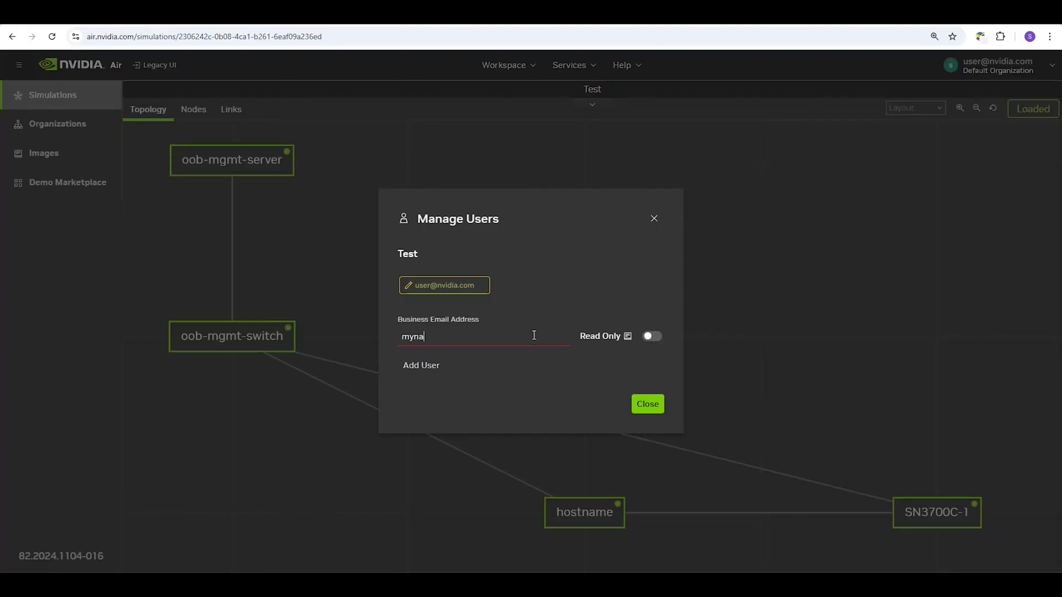
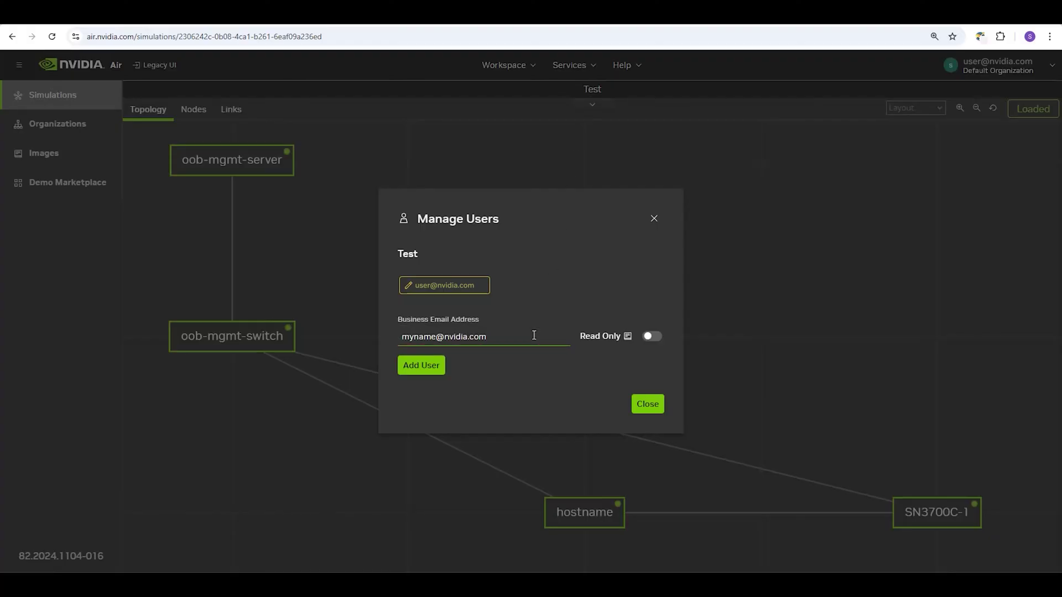
pyautogui.click(653, 337)
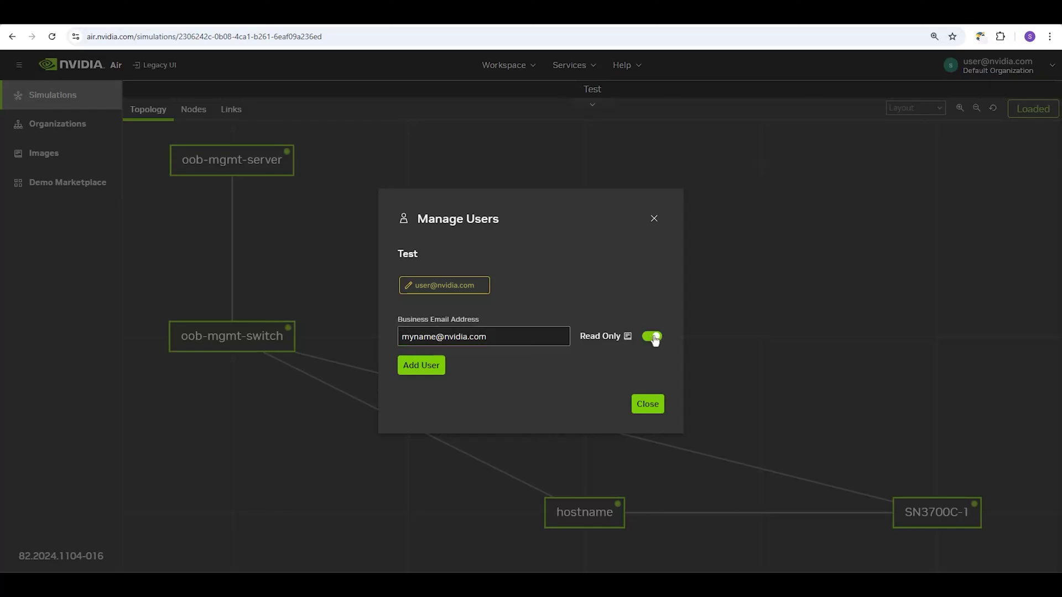
pyautogui.click(433, 371)
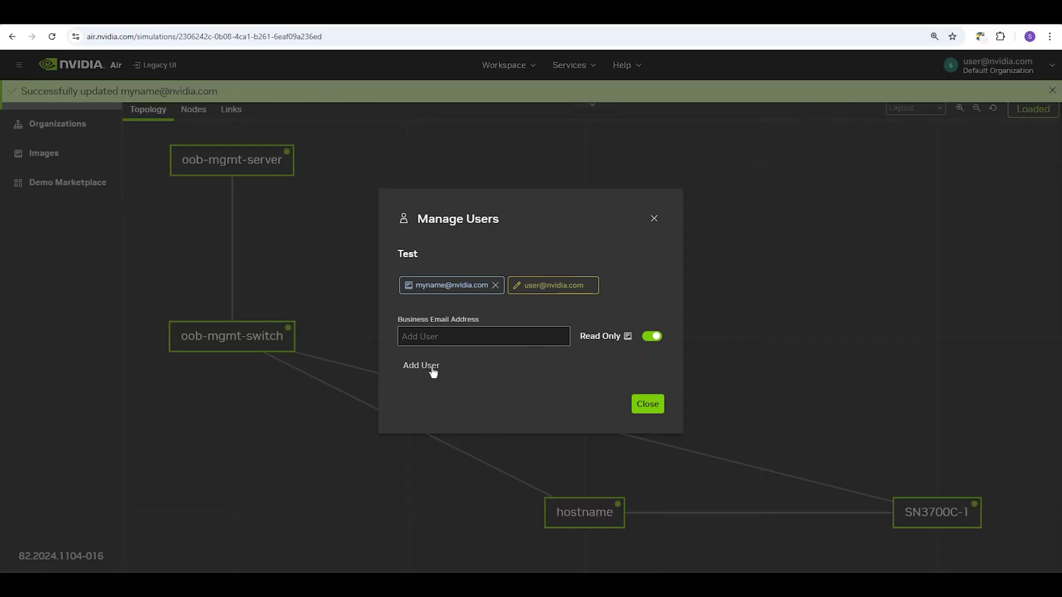